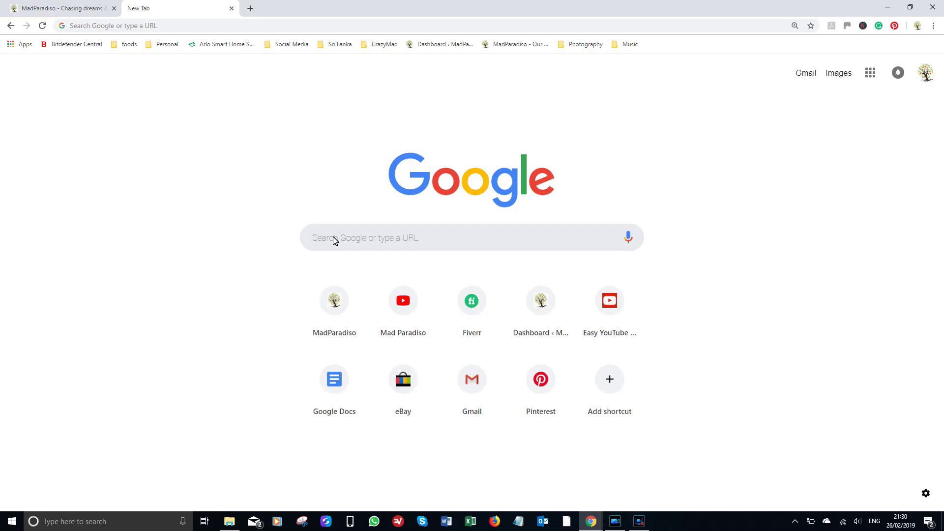
Step: Search Google for handbrake, open the official handbrake.fr site and download HandBrake 1.2.2 for Windows
click(333, 240)
text(han)
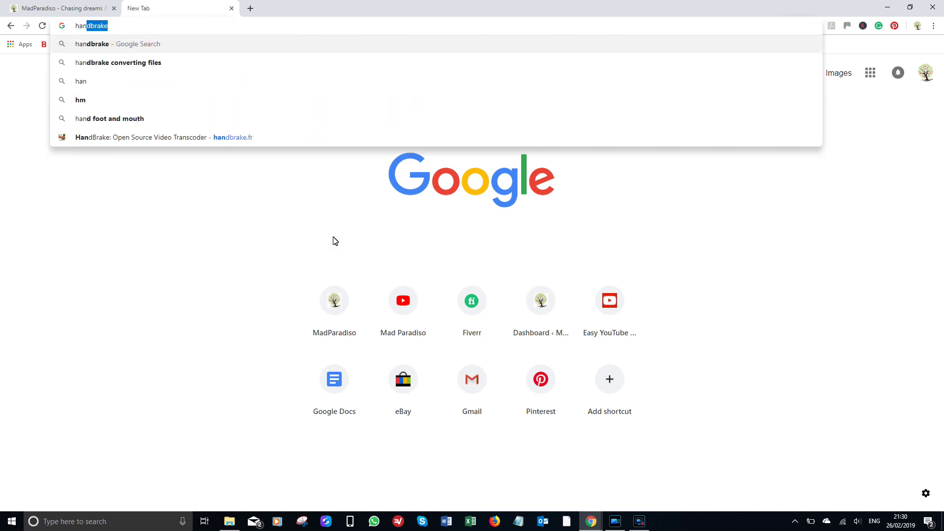
text(dbrake)
key(Return)
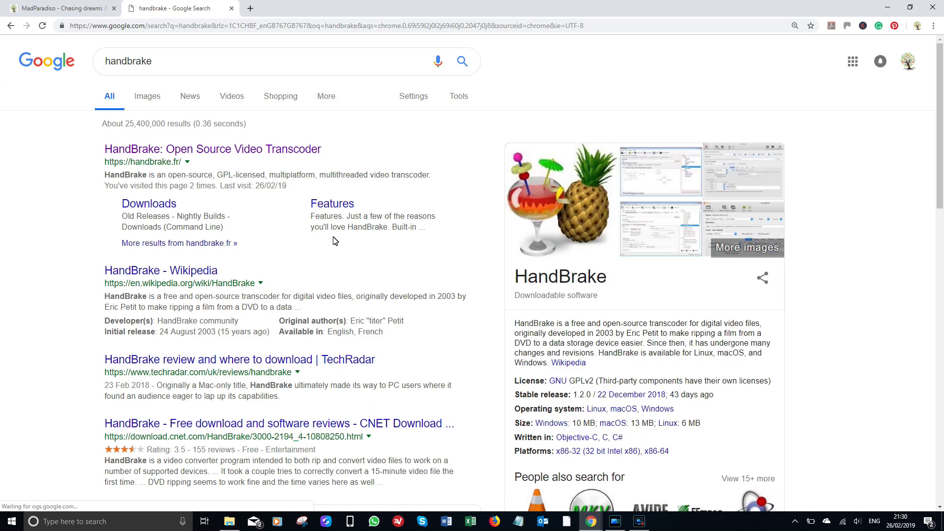
click(273, 150)
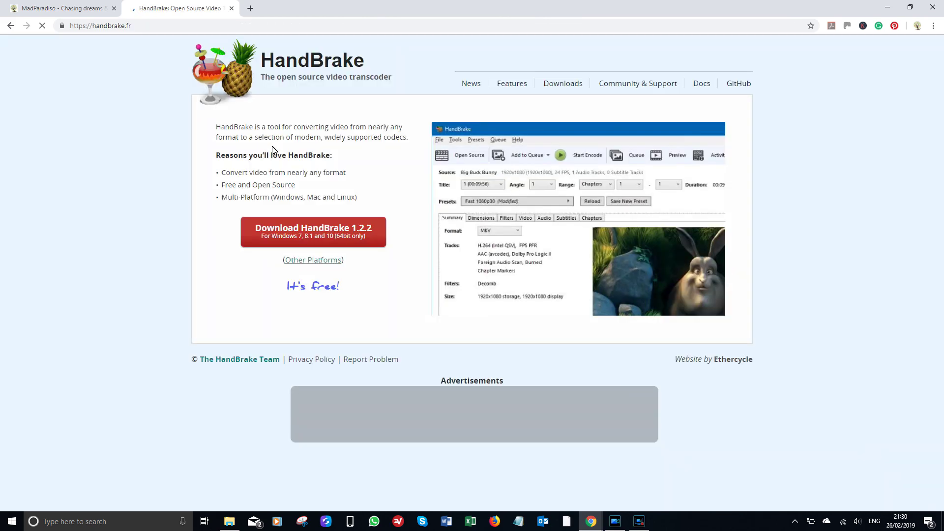
click(311, 232)
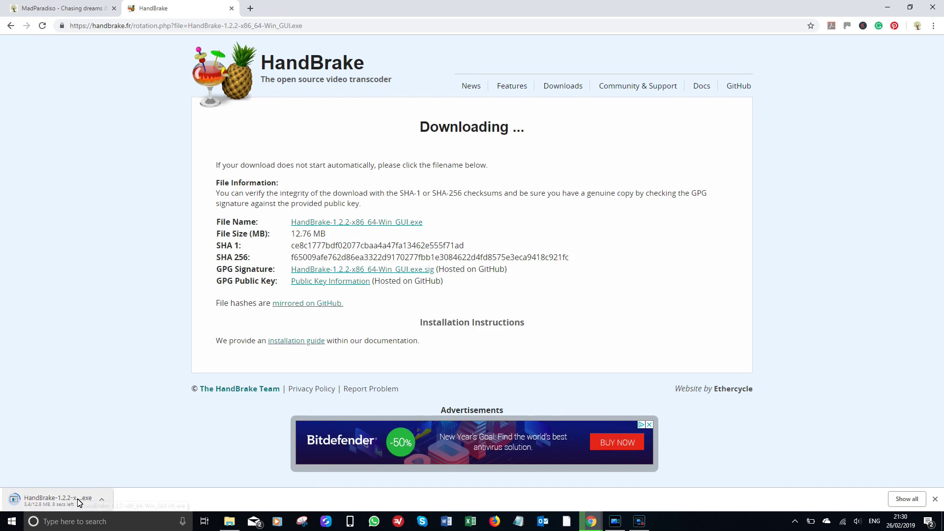
Step: Run the downloaded HandBrake installer, allow it to make changes, and complete the installation in the default destination folder
click(79, 502)
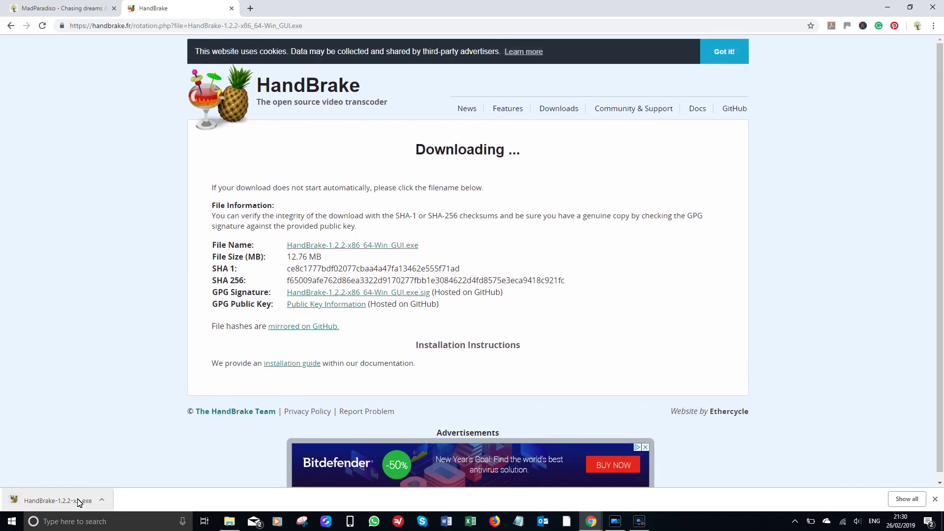
click(78, 501)
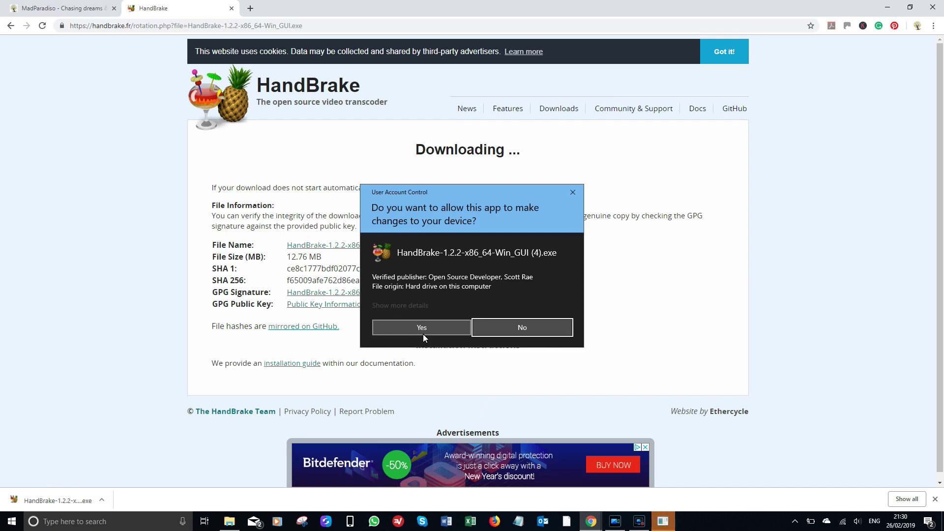
click(422, 328)
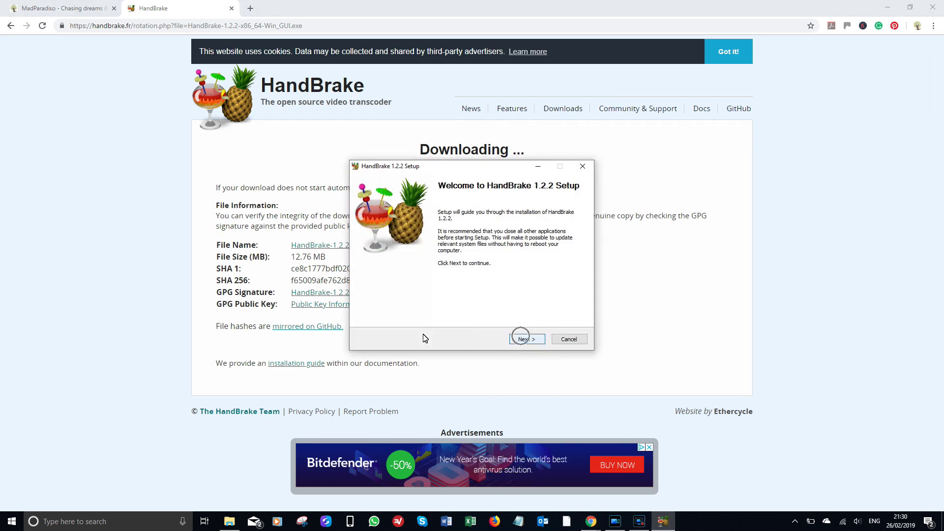
click(520, 336)
key(Return)
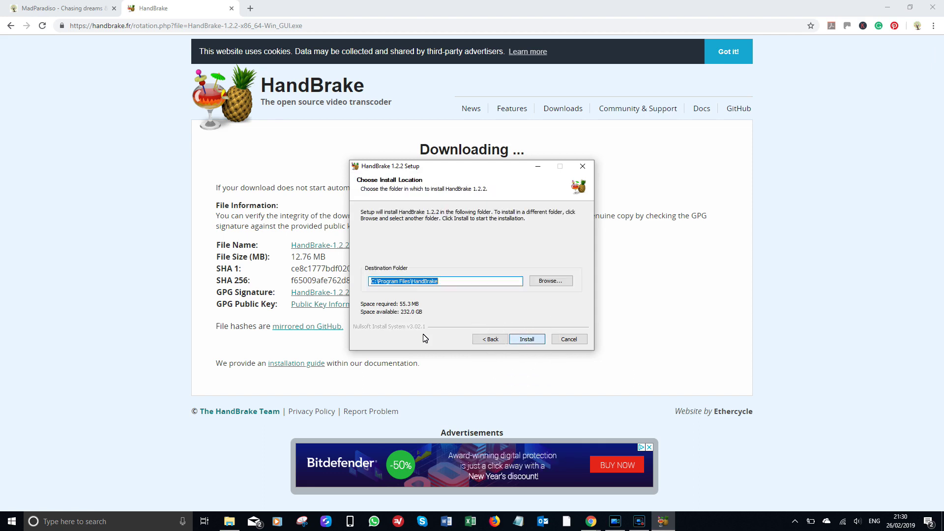
key(Return)
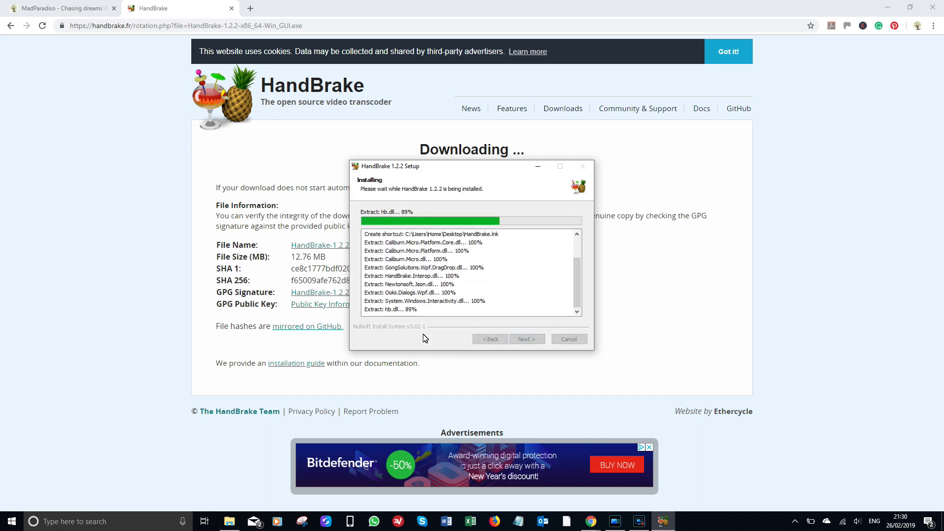
key(Return)
key(Return)
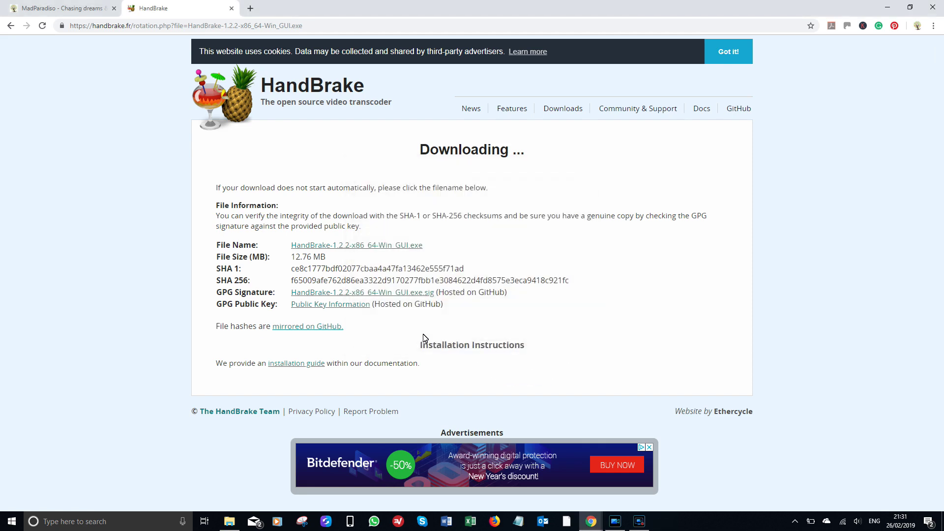
Step: Close the browser, launch HandBrake from the desktop and maximize its window
click(933, 8)
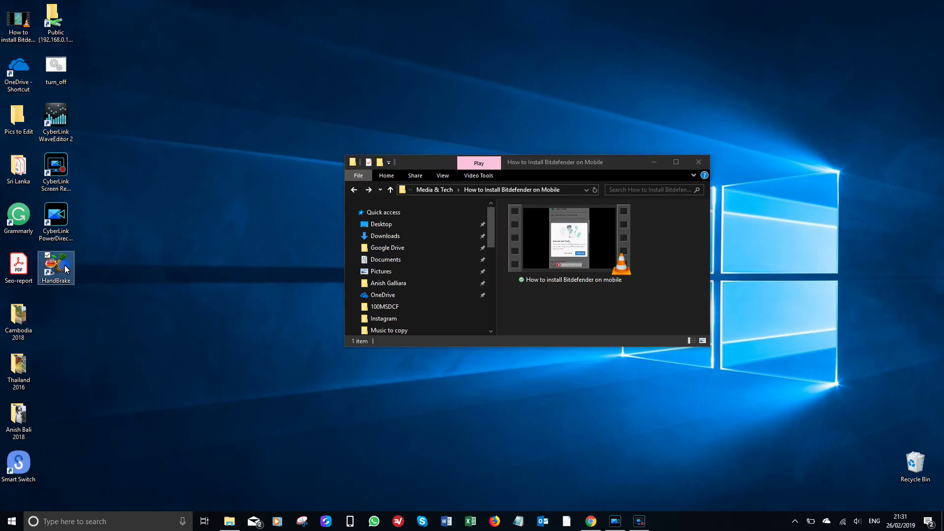
double_click(56, 265)
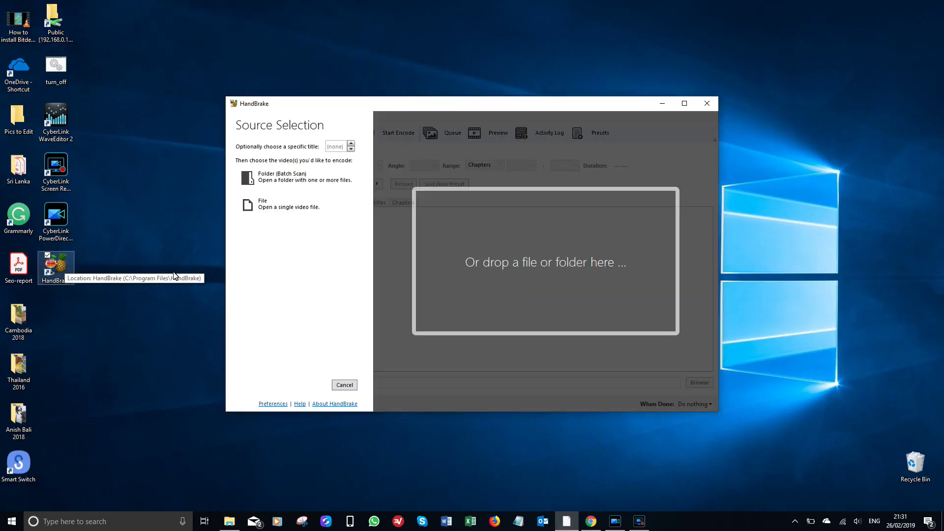
click(684, 104)
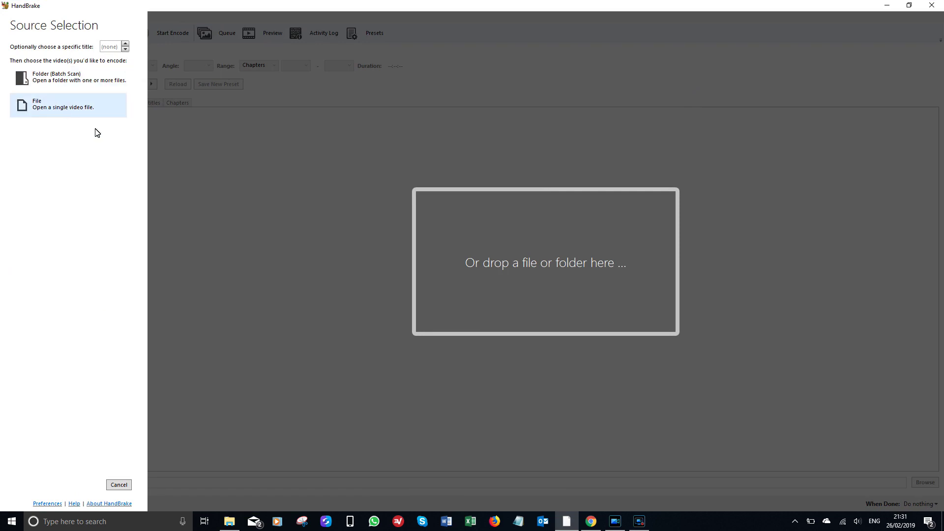
Step: Load the video "How to install Bitdefender on mobile" from its folder into HandBrake as the source and check the original file's size
key(alt+Tab)
drag(555, 244, 774, 268)
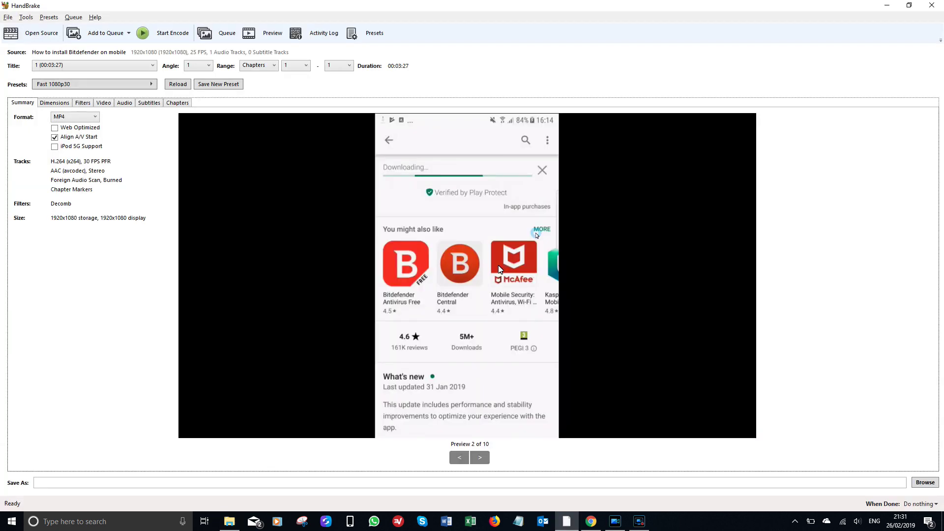
key(alt+Tab)
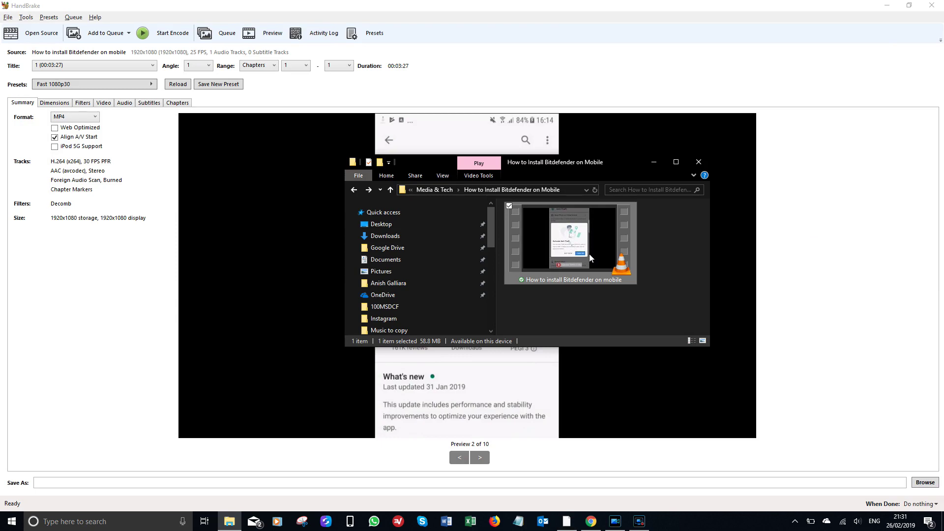
mouse_move(589, 254)
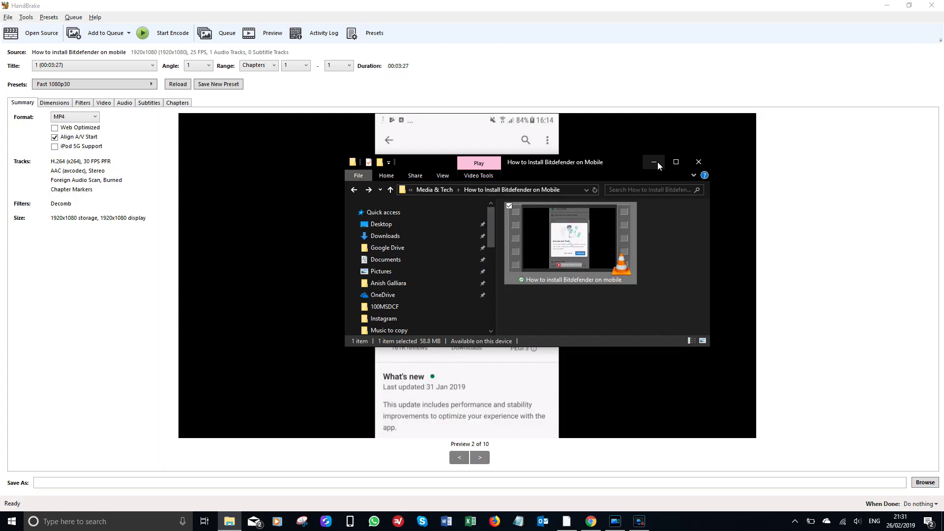
click(717, 59)
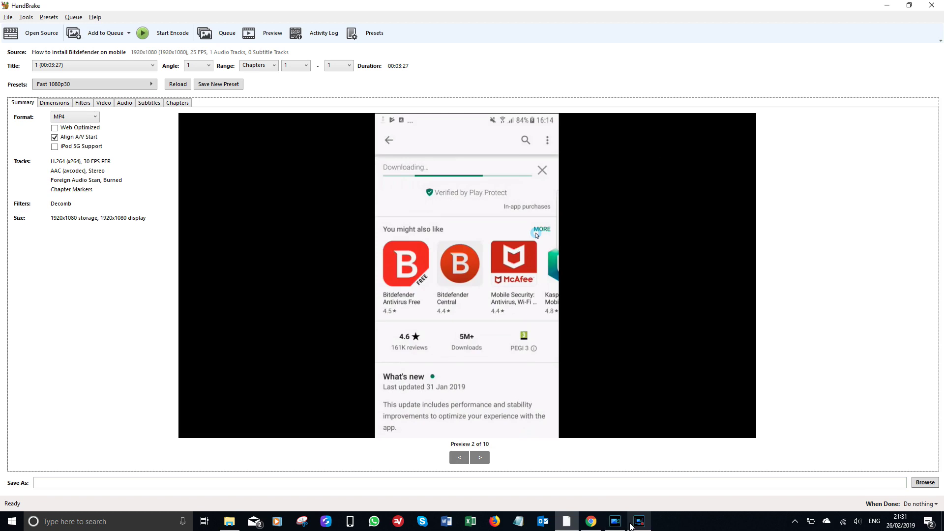
mouse_move(630, 526)
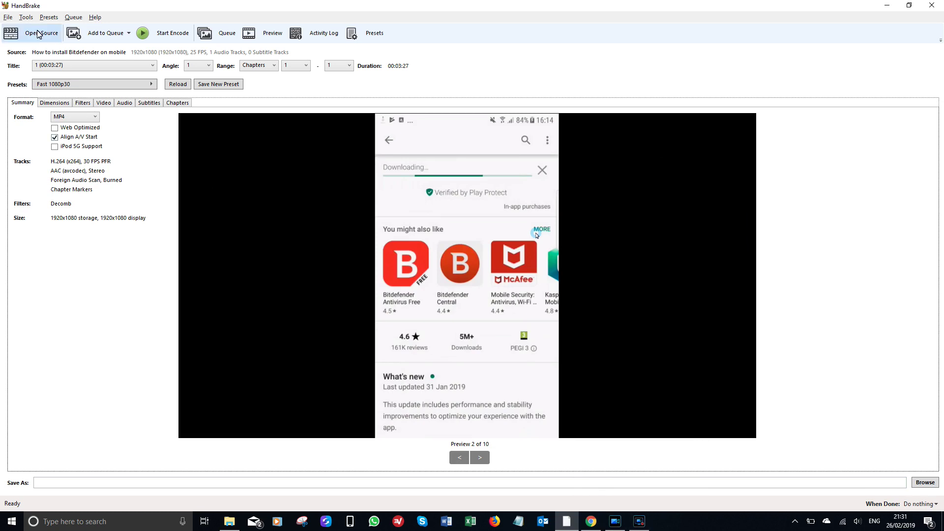
Step: Keep MP4 as the output format and enable Web Optimized
click(58, 114)
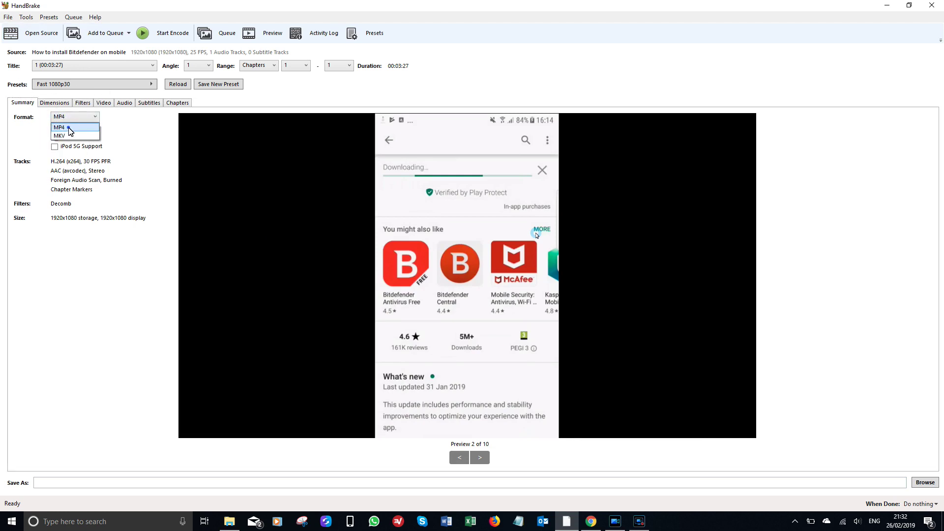
click(70, 129)
click(56, 129)
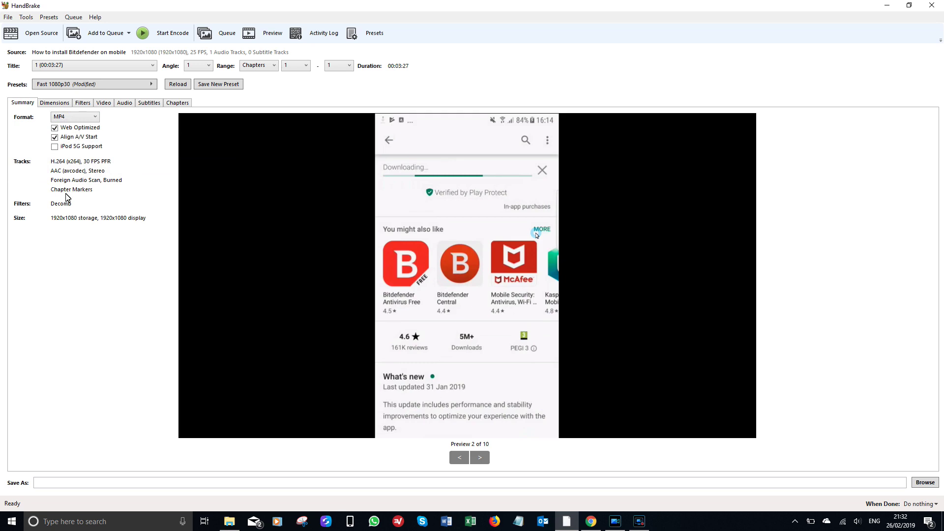
Step: Review the dimensions settings and set the Deinterlace filter to Off
click(64, 105)
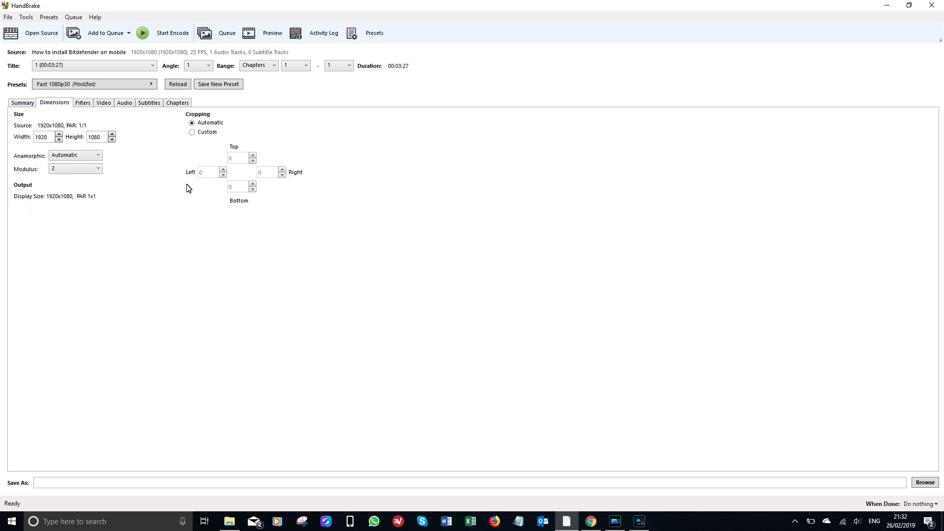
click(87, 105)
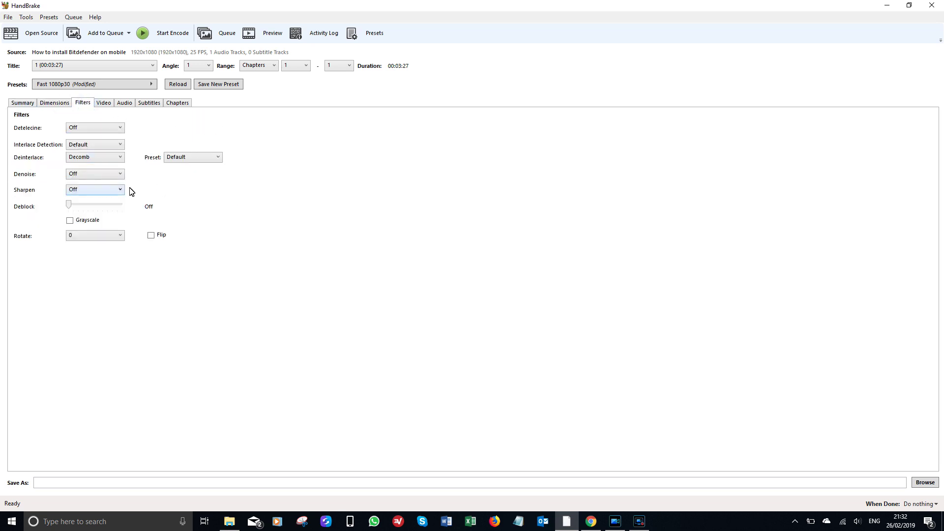
click(93, 163)
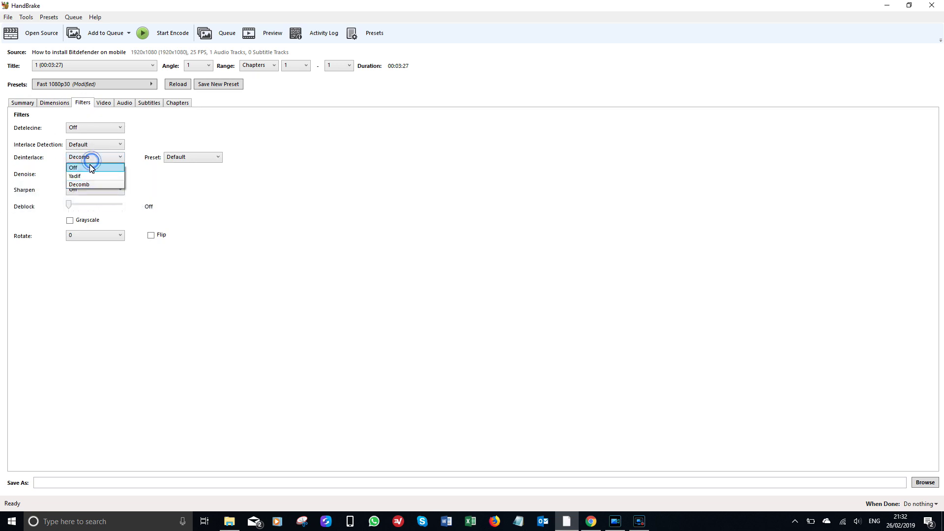
click(89, 165)
Step: Review the video, audio, subtitle and chapter settings, and move the video's constant quality slightly toward Placebo Quality
click(102, 104)
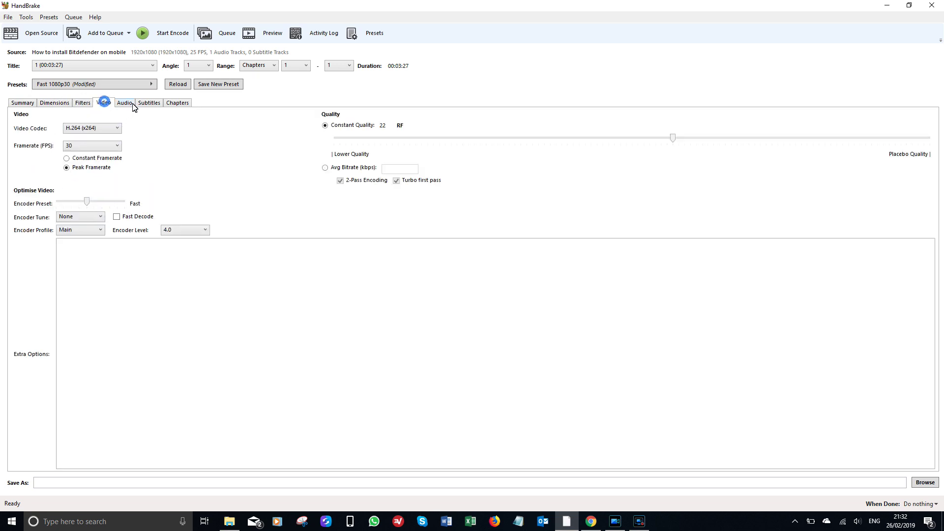
click(130, 105)
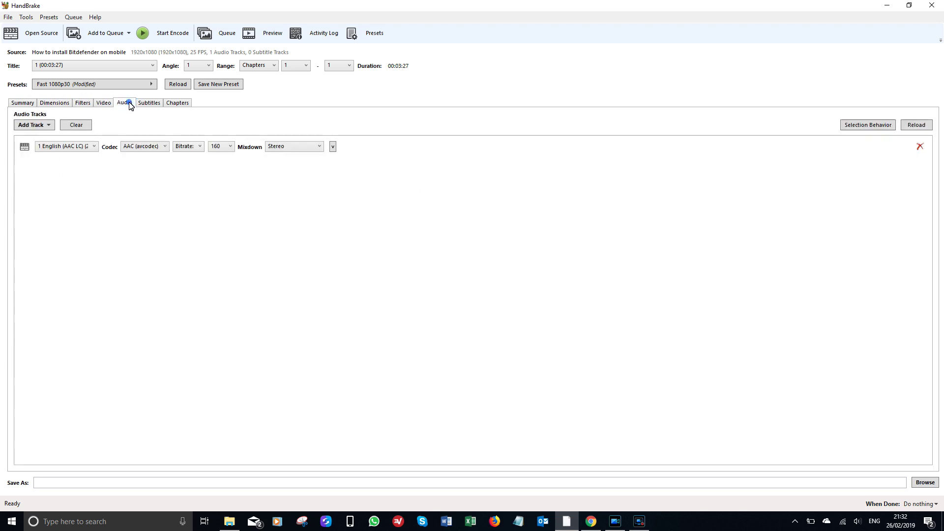
click(148, 103)
click(179, 105)
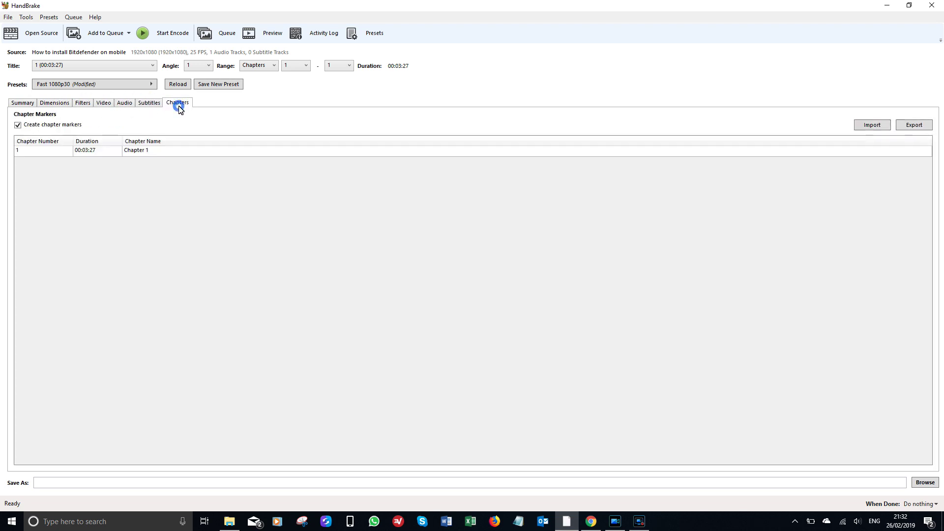
click(105, 105)
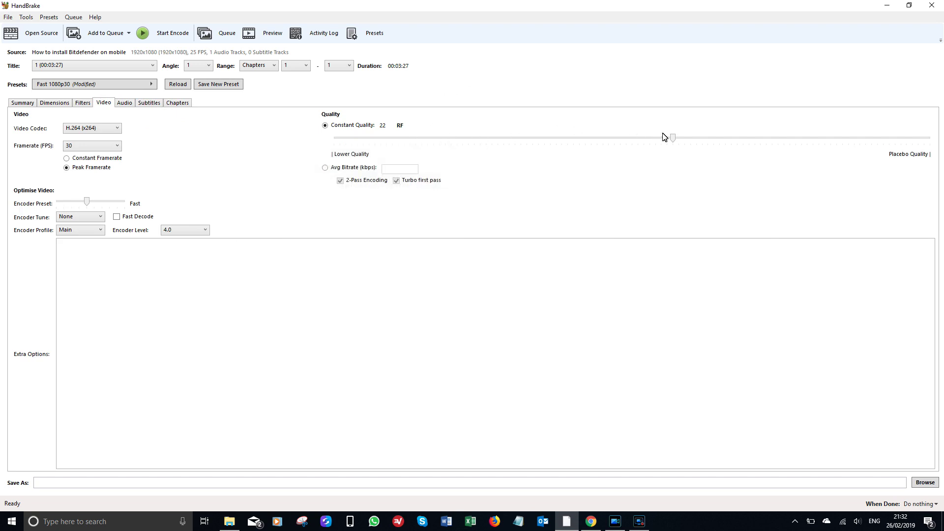
drag(673, 137, 697, 141)
click(28, 105)
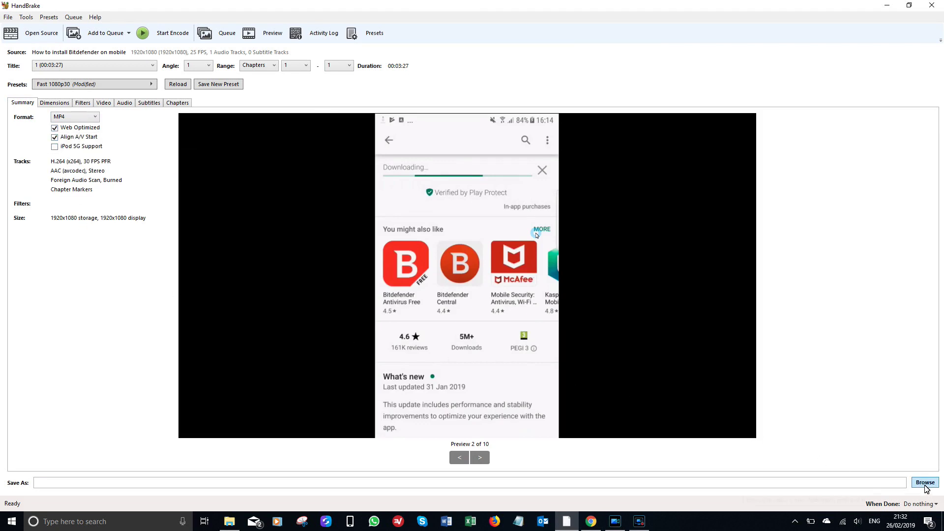
Step: Set the output file to "How To Install Bitdefender YT" as mp4 in the Media & Tech folder "How to Install Bitdefender on Mobile"
click(925, 483)
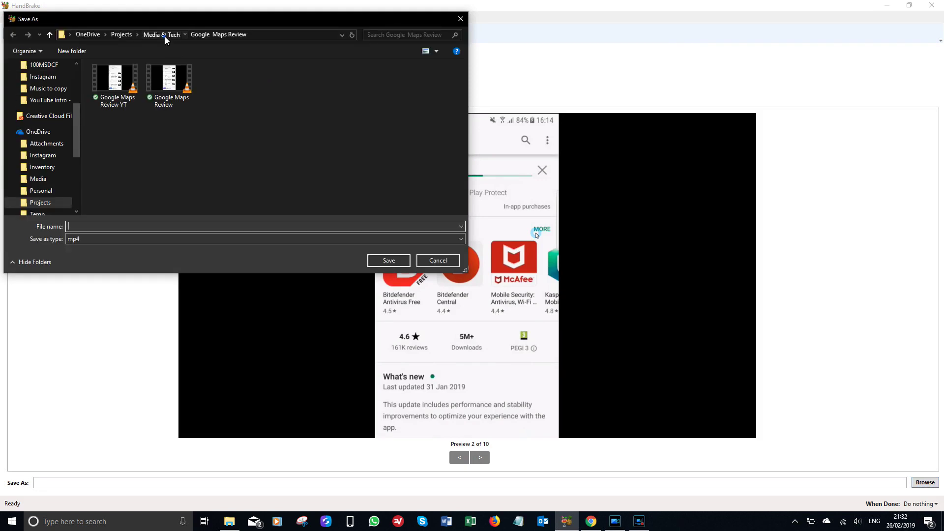
click(164, 37)
click(144, 100)
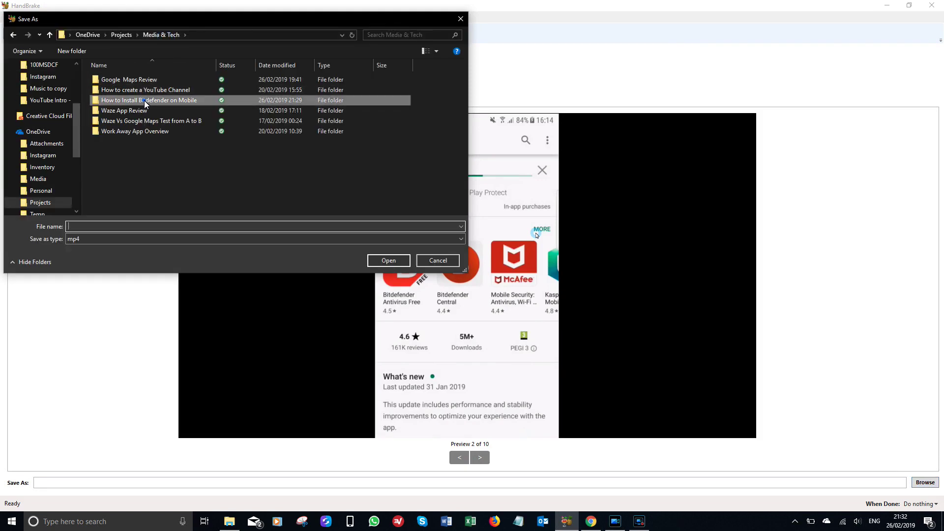
double_click(144, 100)
click(140, 226)
text(How To Install Bitdefender YT)
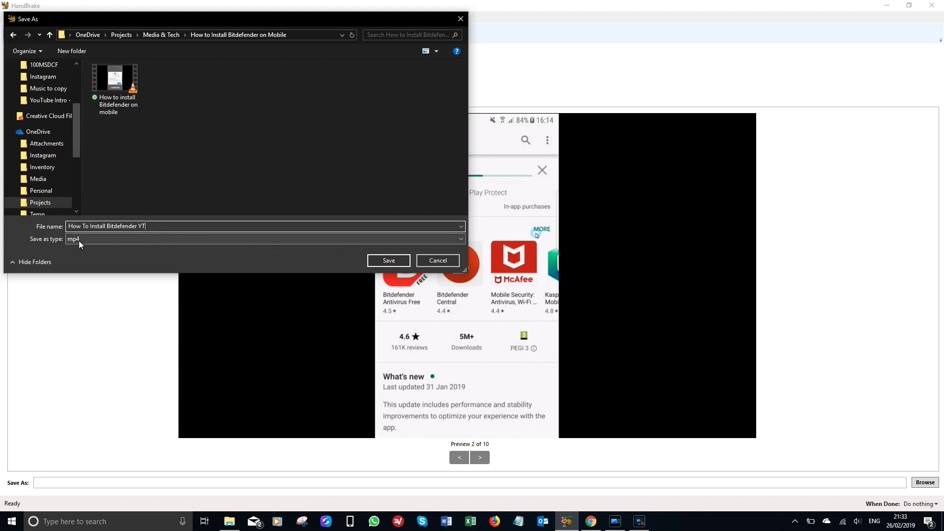
click(389, 261)
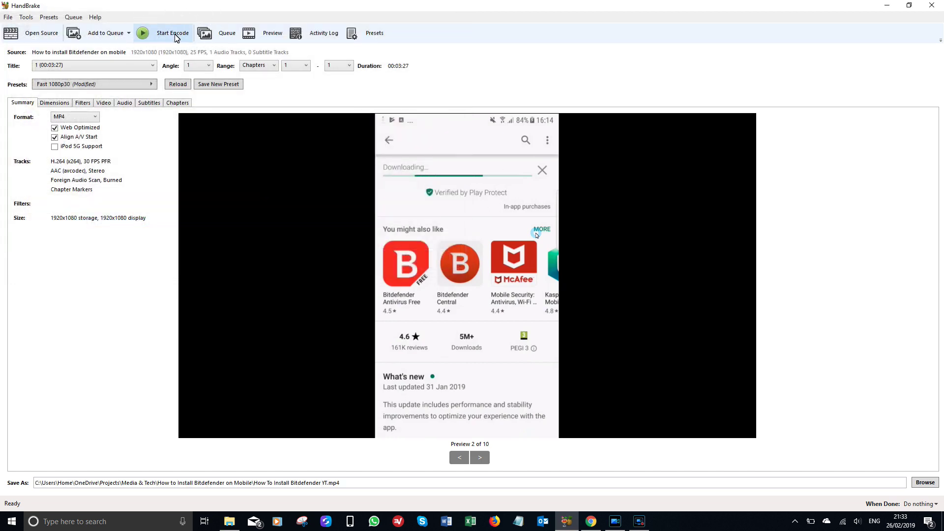
Step: Start the encode and open Task Manager to check the CPU usage during encoding
click(175, 35)
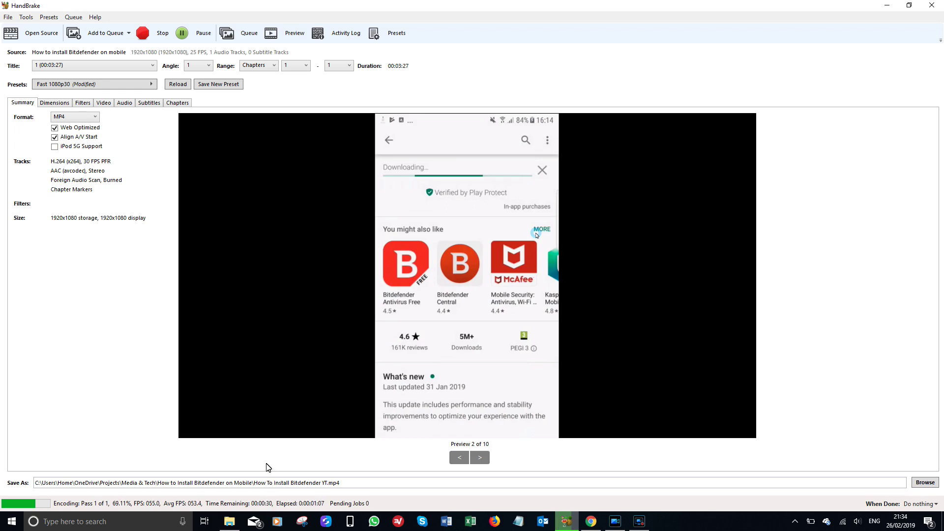
right_click(676, 523)
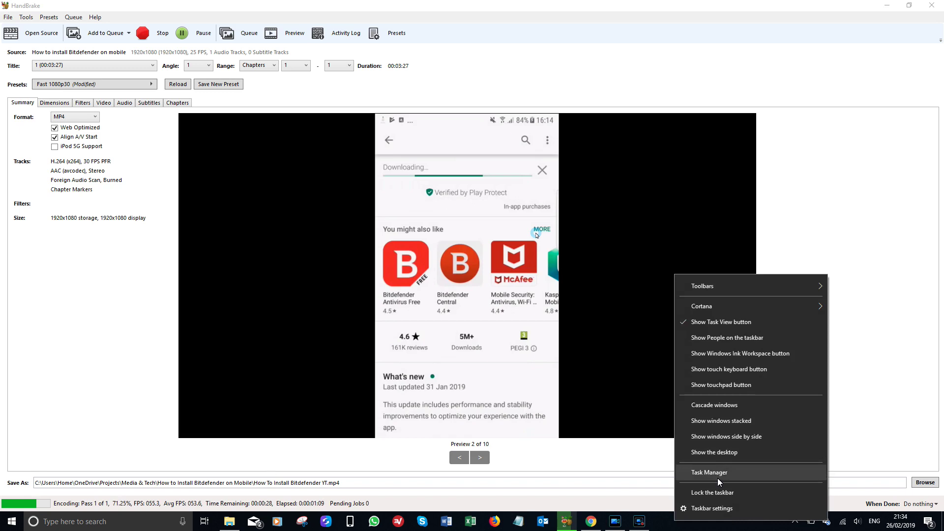
click(718, 473)
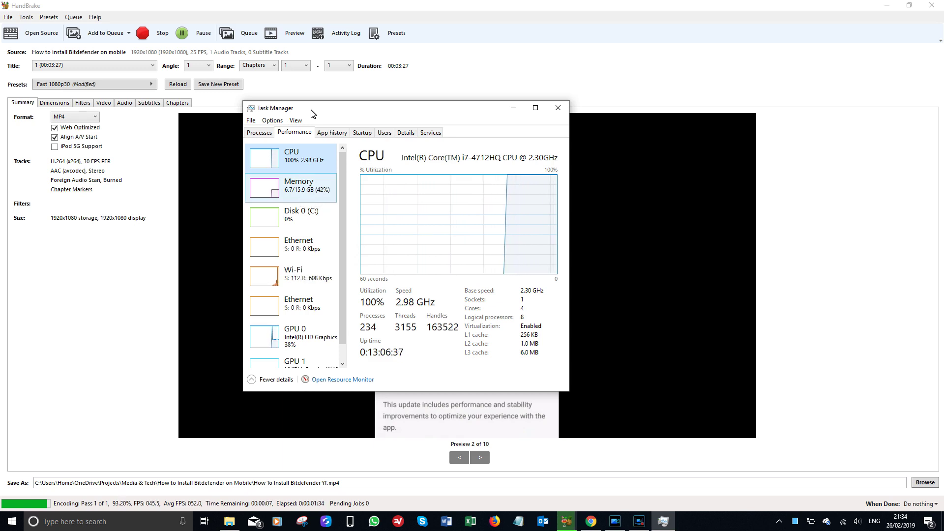
Step: Check the memory and GPU 0 usage in Task Manager and minimize its window
key(Down)
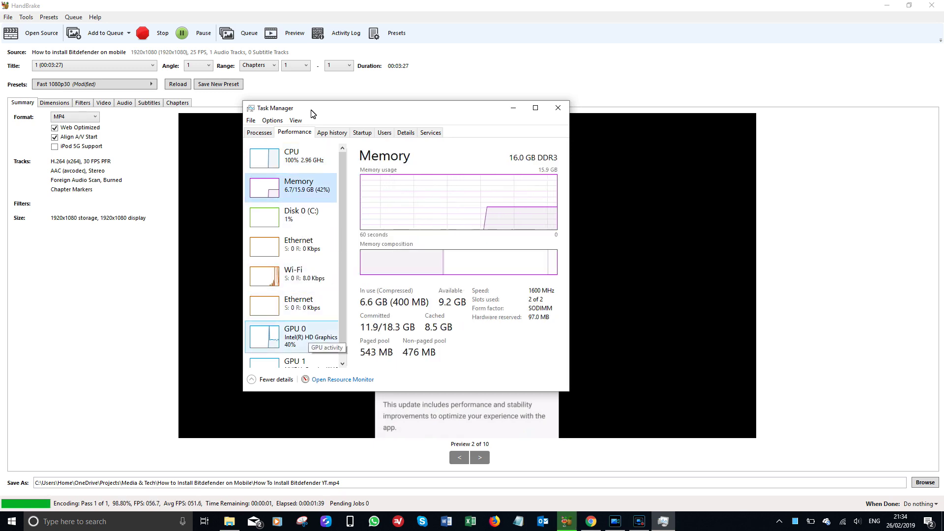
click(305, 339)
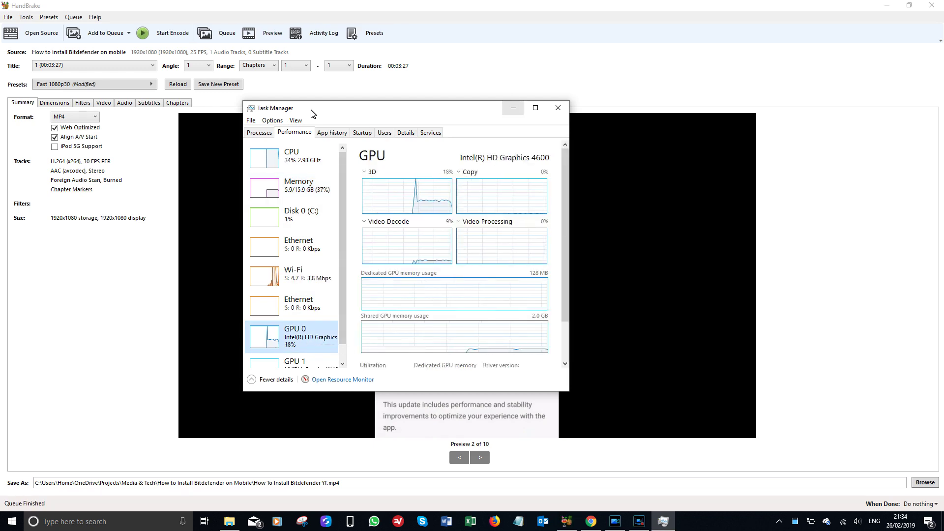
click(512, 108)
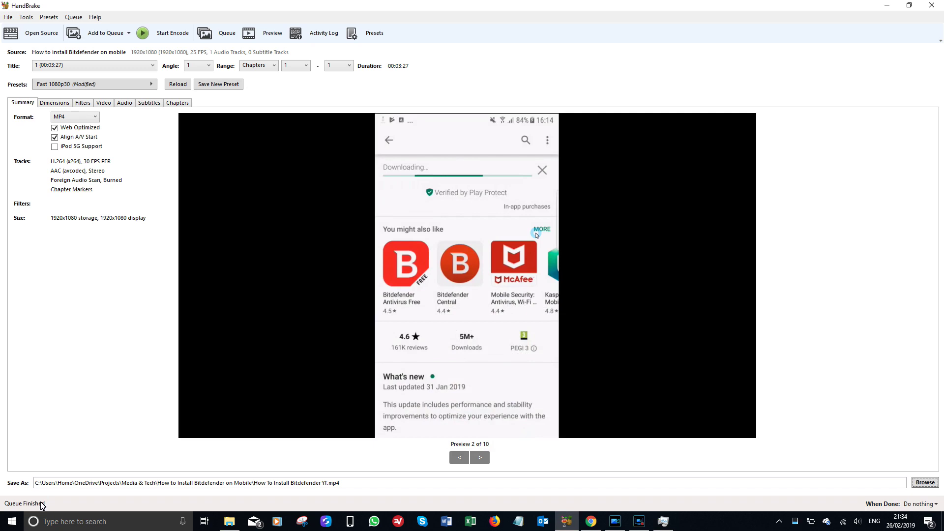
Step: Close HandBrake and compare the file sizes of the original and re-encoded videos in the "How to Install Bitdefender on Mobile" folder in File Explorer
click(932, 5)
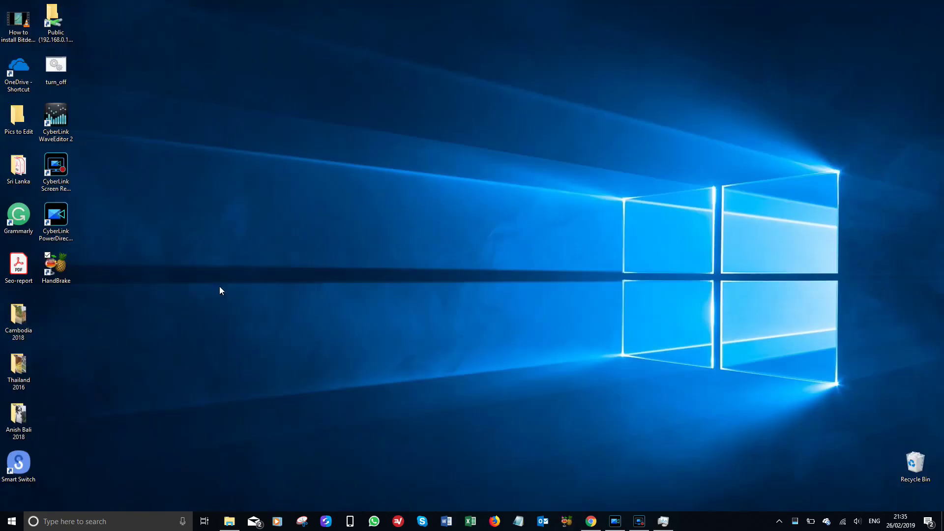
click(229, 520)
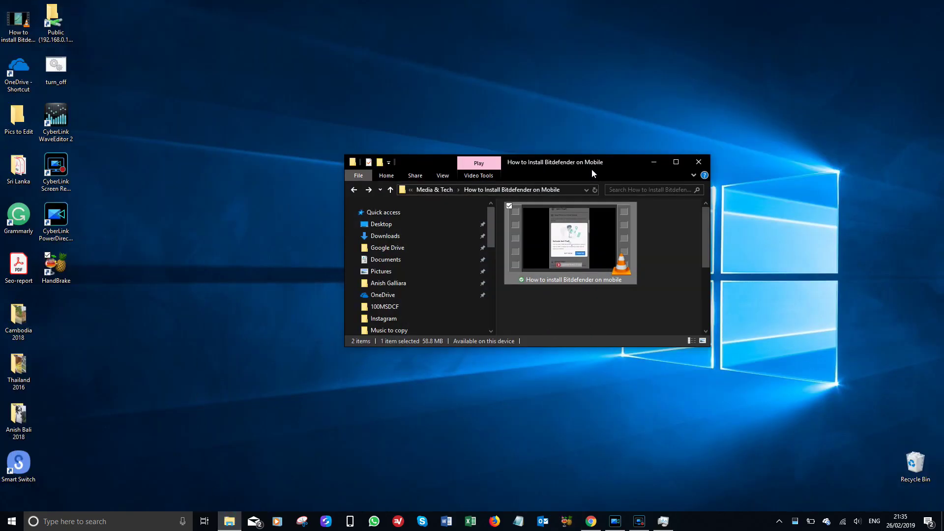
double_click(592, 170)
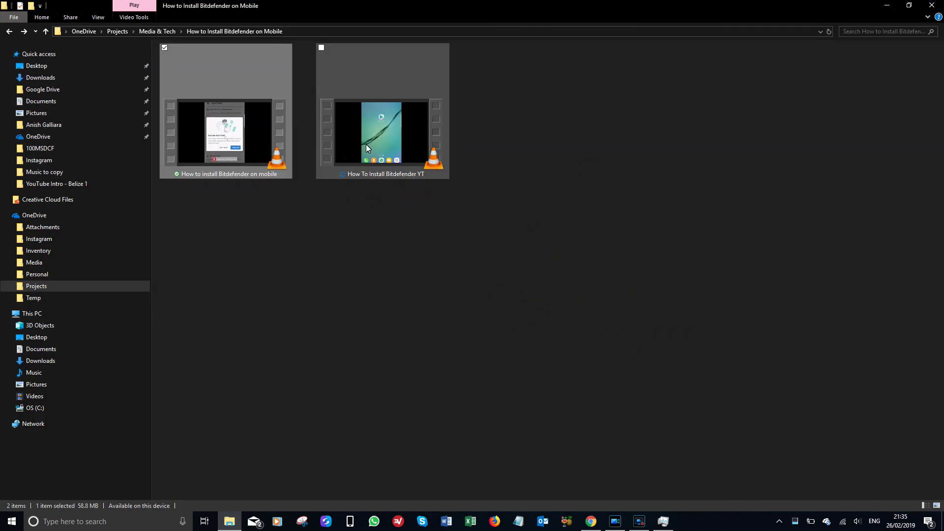
click(366, 148)
click(257, 143)
click(359, 143)
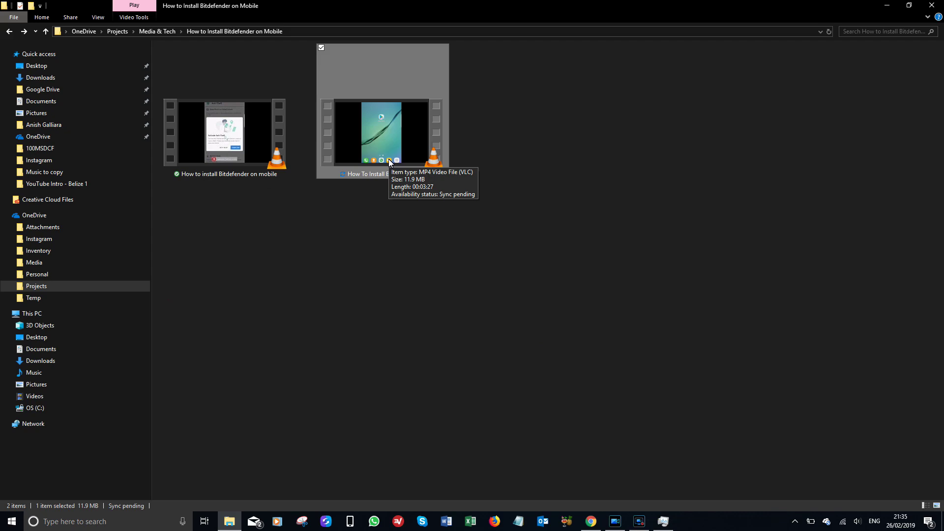
Step: Play the re-encoded video "How To Install Bitdefender YT" to check its picture quality, and close the player and the folder window
double_click(380, 84)
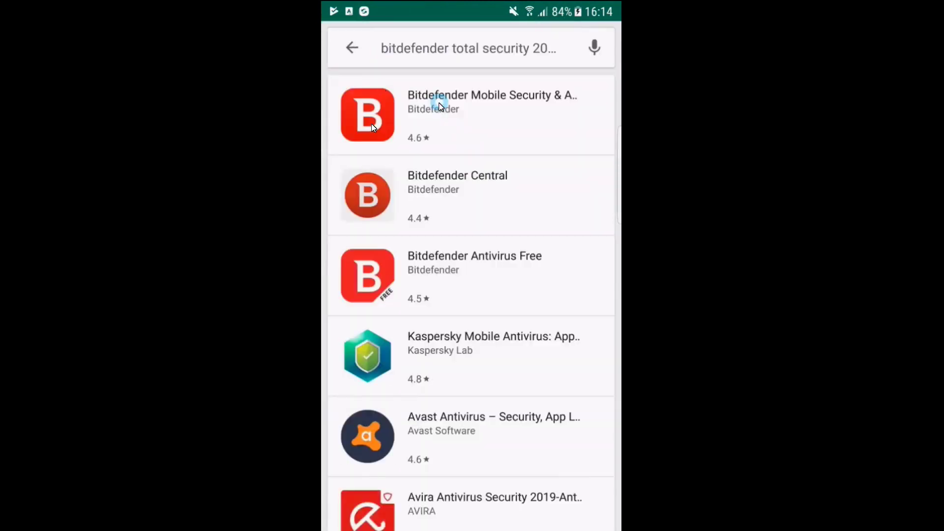
click(426, 506)
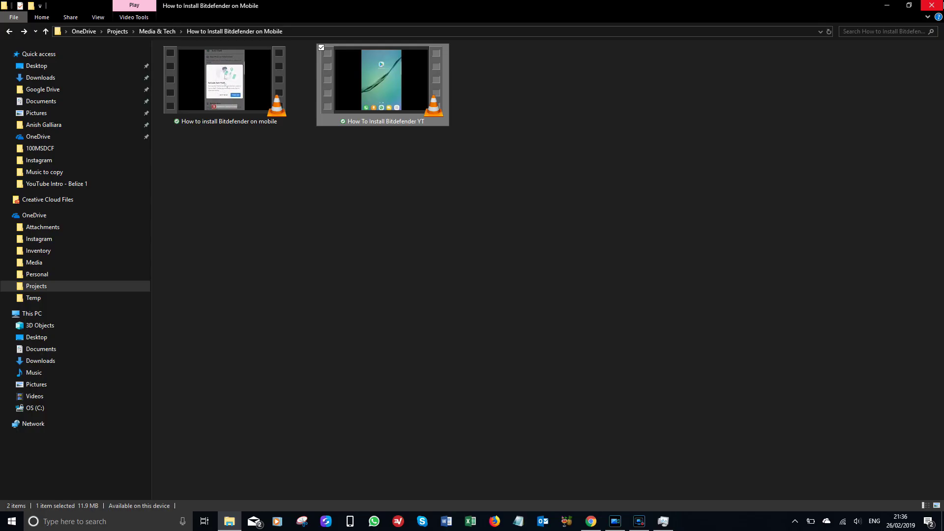
click(931, 5)
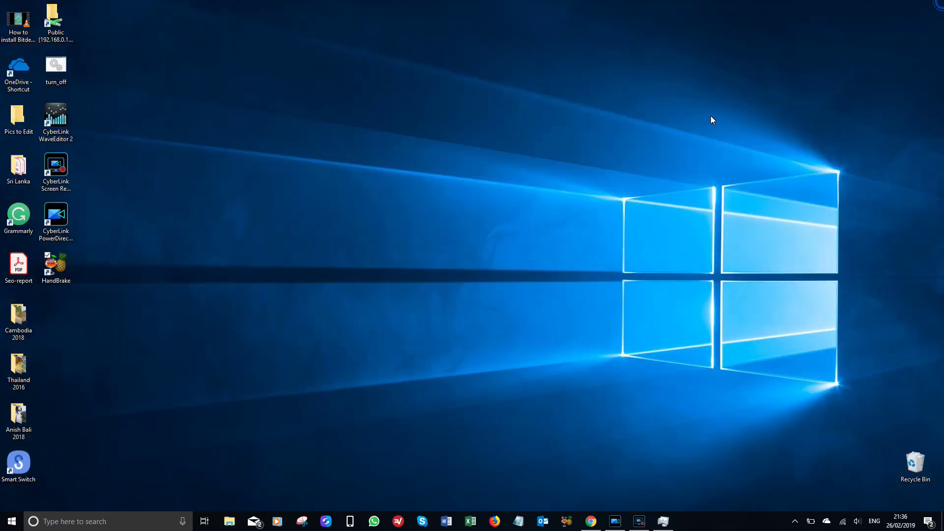